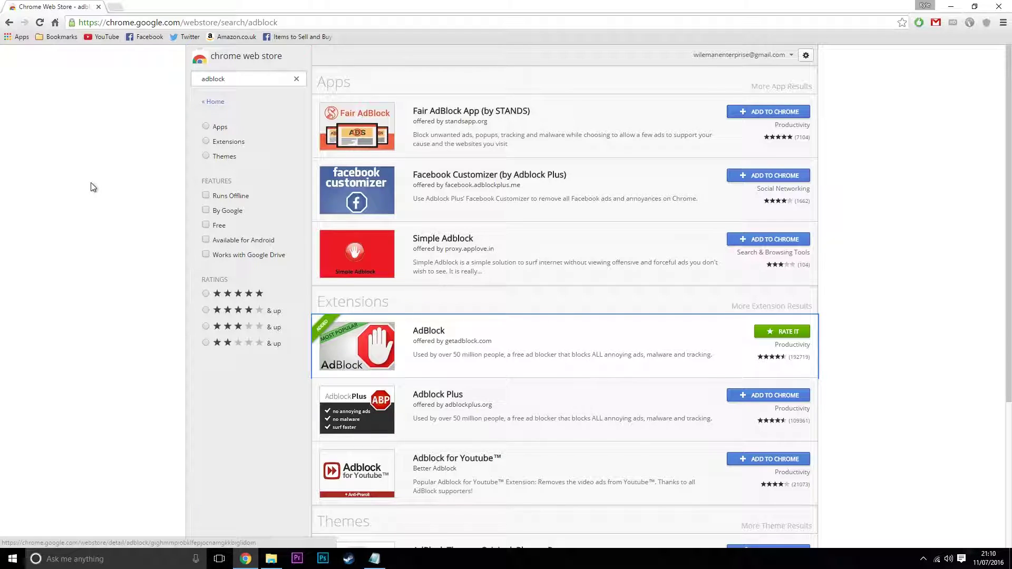
# Step: Open AdBlock's details page in the Chrome Web Store
pyautogui.click(408, 355)
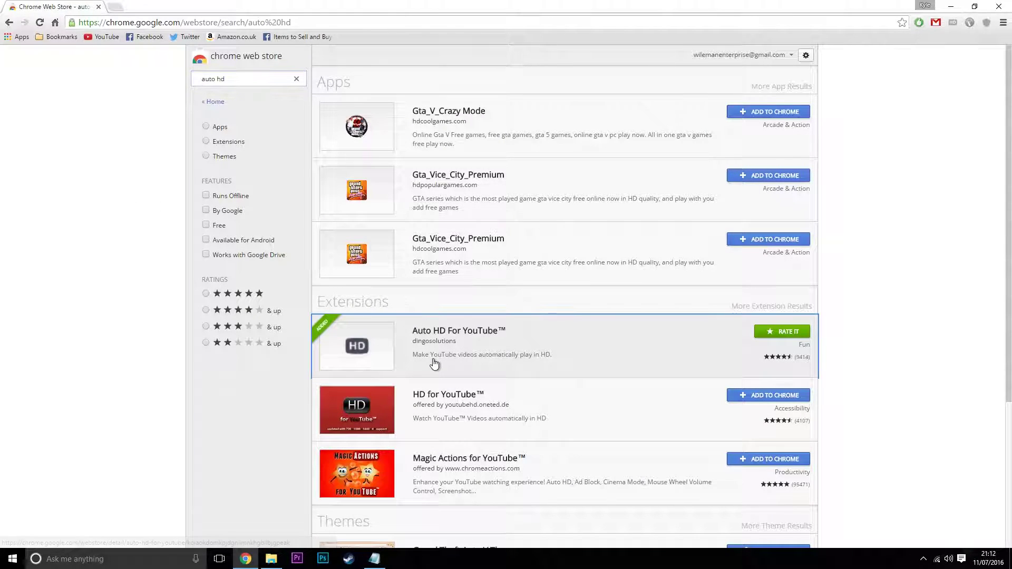
# Step: Open the Auto HD For YouTube details page from the search results
pyautogui.click(464, 362)
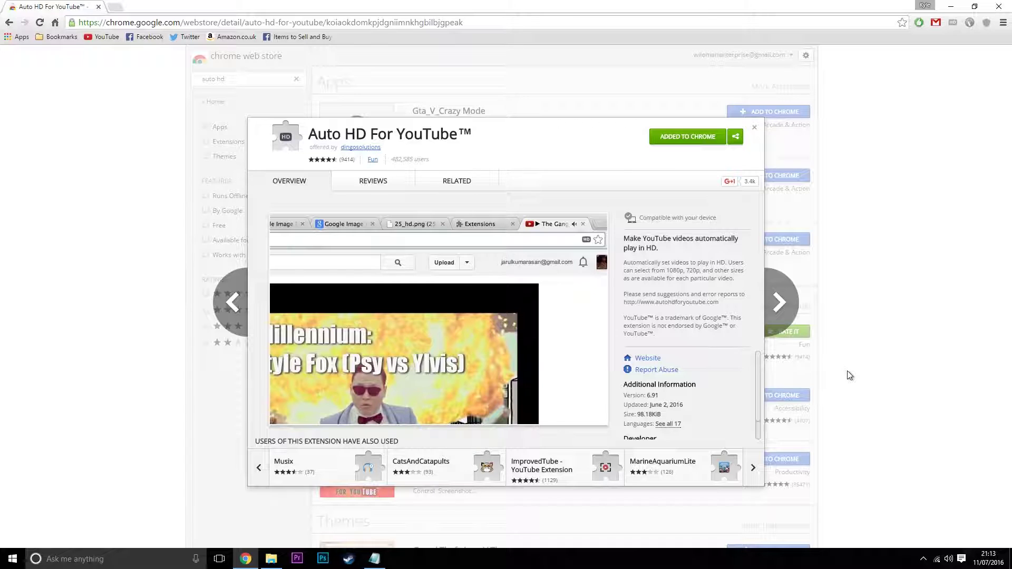
# Step: Open Auto HD's options and try HD Max (2k/4k) quality, then return to HD (1080)
pyautogui.rightClick(954, 24)
pyautogui.click(952, 55)
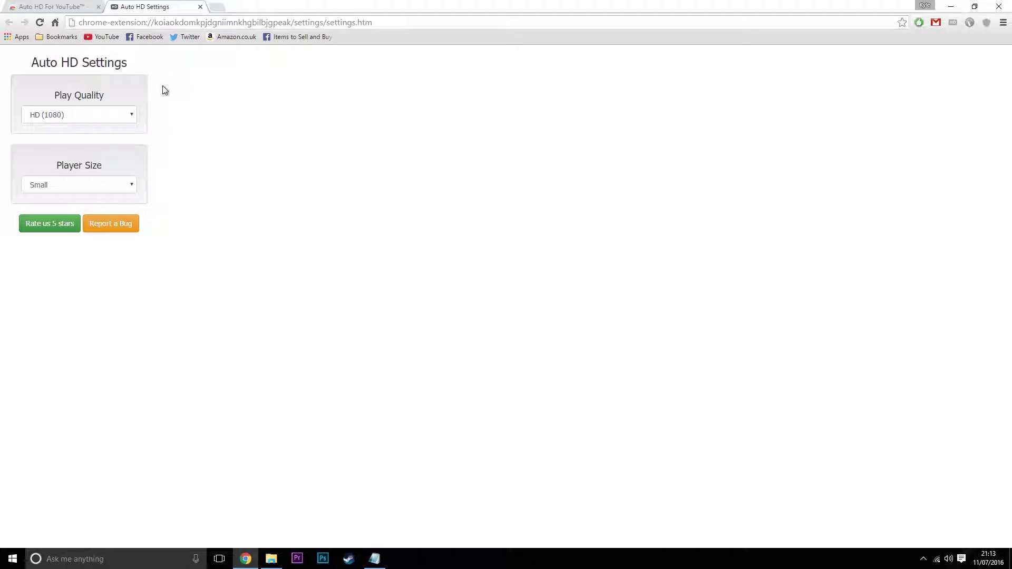
pyautogui.click(125, 114)
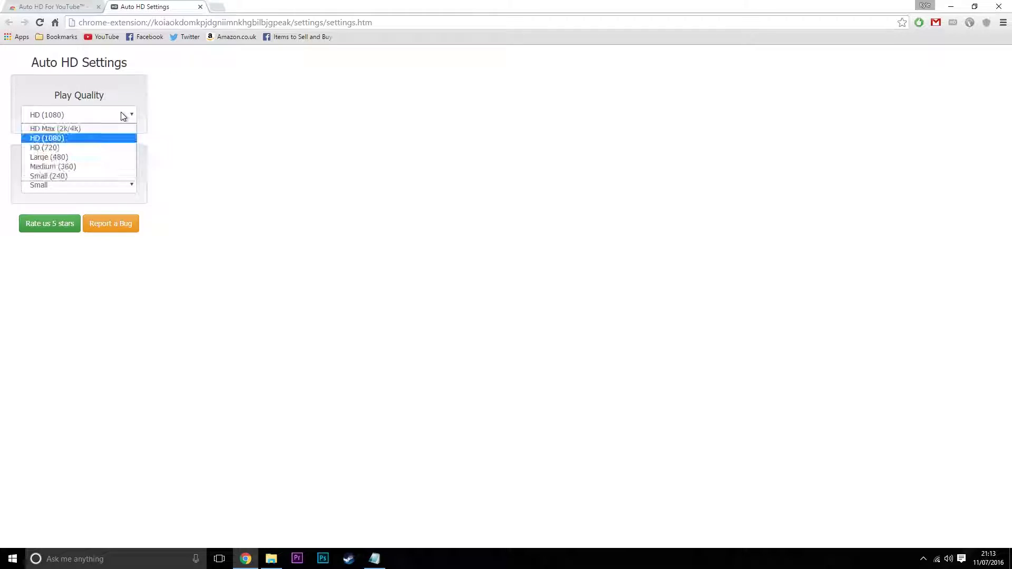
pyautogui.click(86, 132)
pyautogui.click(85, 121)
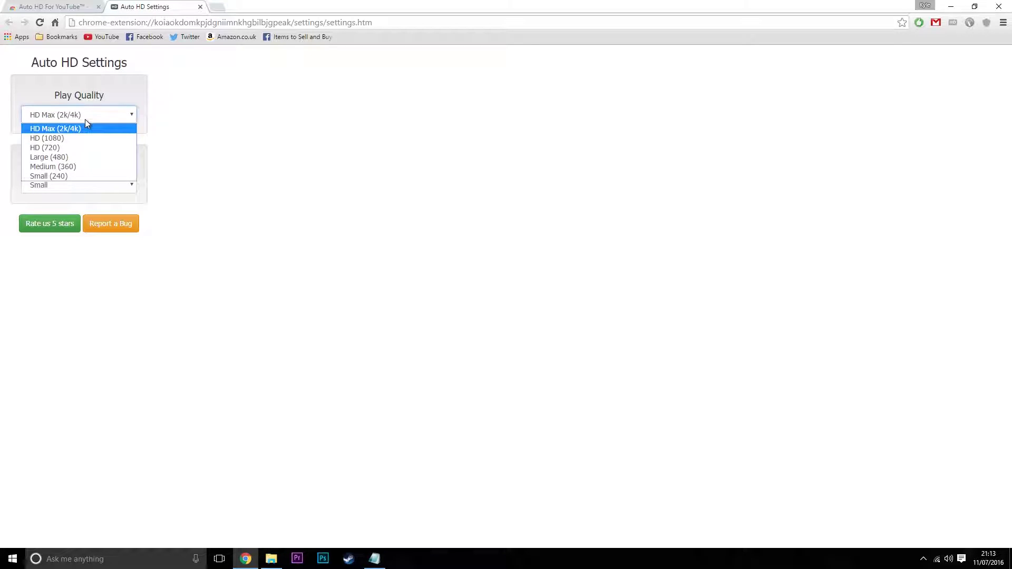
pyautogui.click(73, 136)
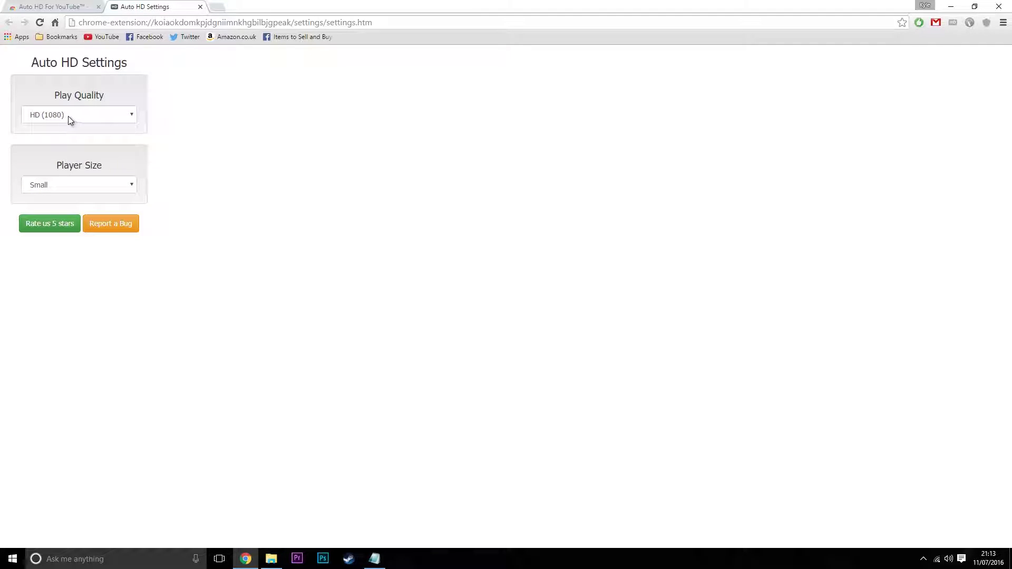
# Step: Try the Large player size, then set it back to Small
pyautogui.click(84, 184)
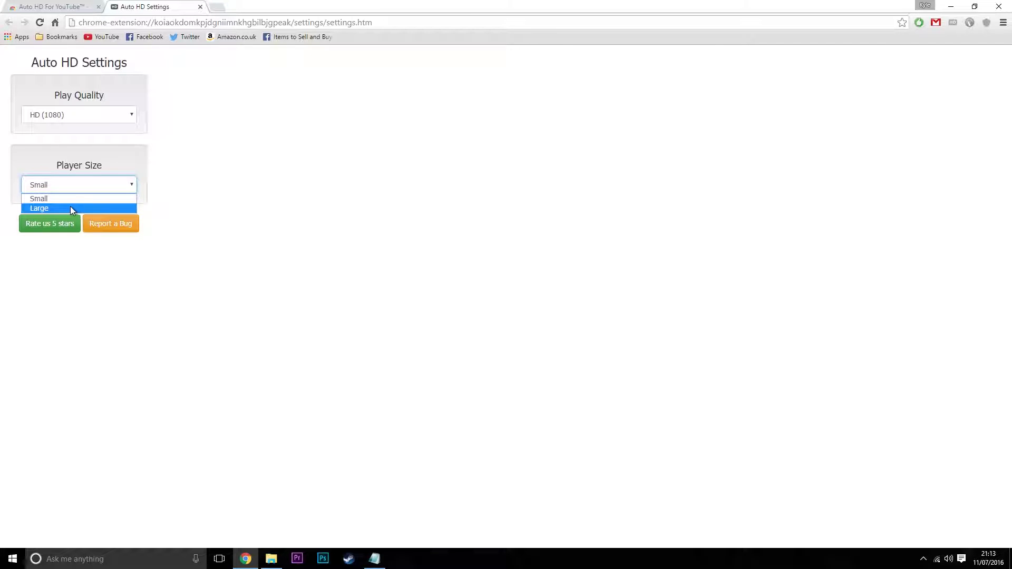
pyautogui.click(72, 209)
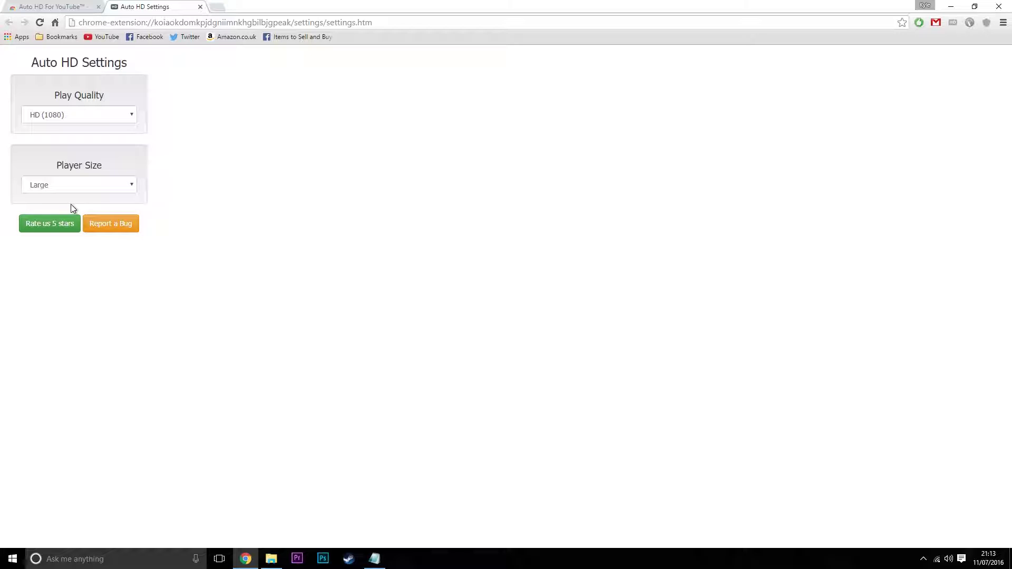
pyautogui.click(78, 184)
pyautogui.click(71, 197)
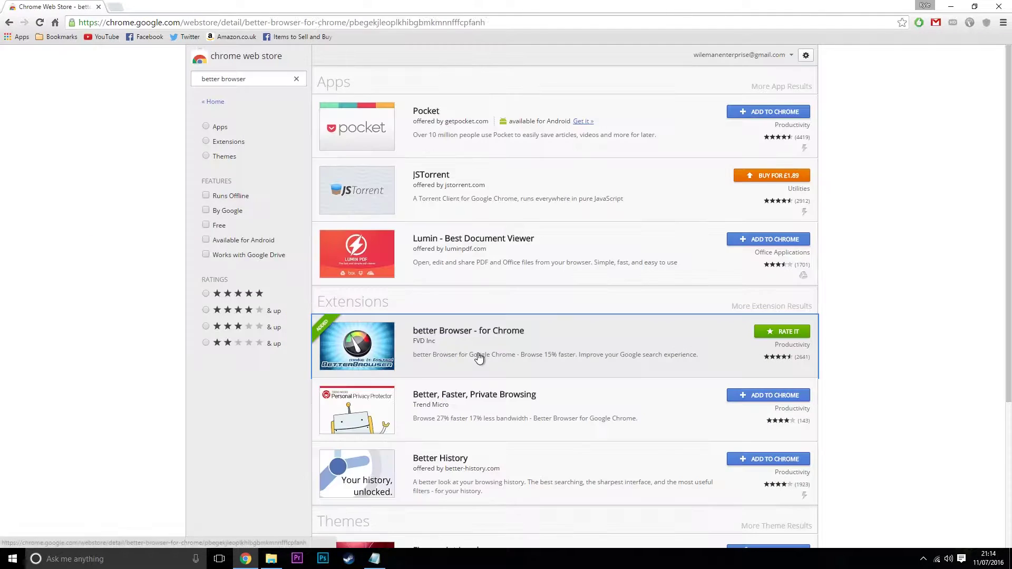
# Step: Close the Auto HD settings tab
pyautogui.click(537, 332)
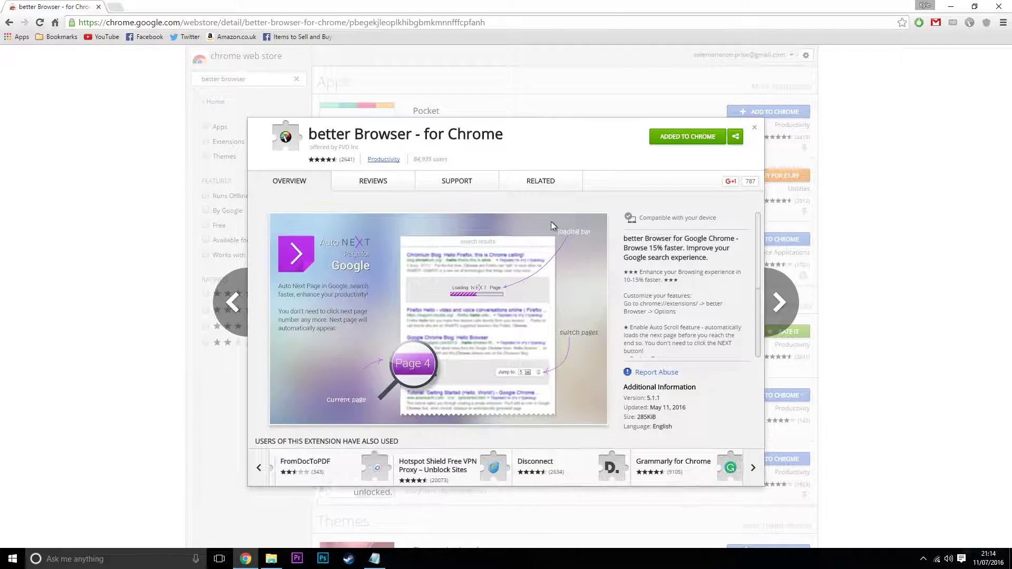
# Step: Search 'google' from a new tab and scroll through the results
pyautogui.click(114, 6)
pyautogui.write('google.co.uk/webhp?sourceid=chrome-instant&ion=1&espv=2&ie=UTF-8')
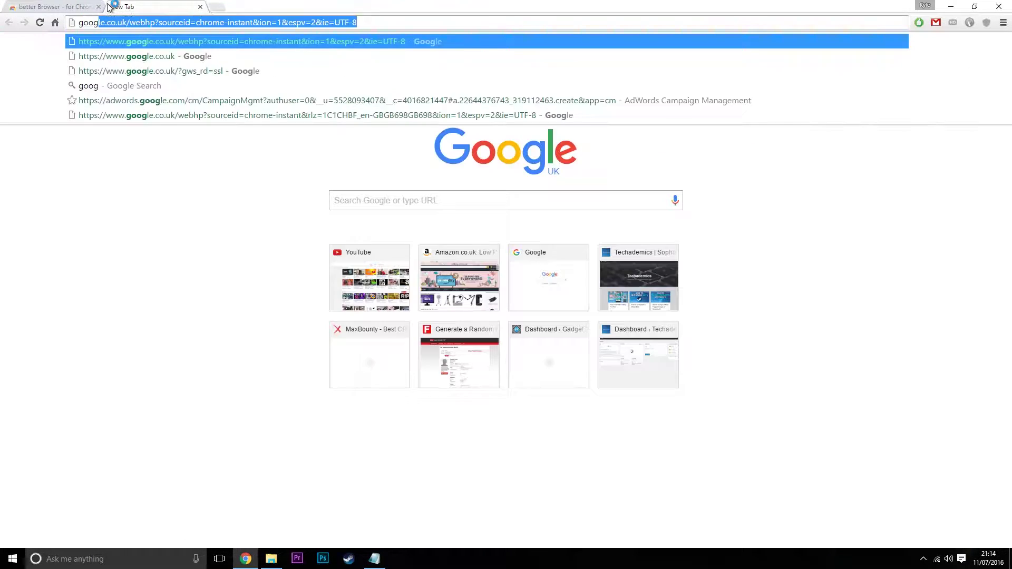
pyautogui.press('Return')
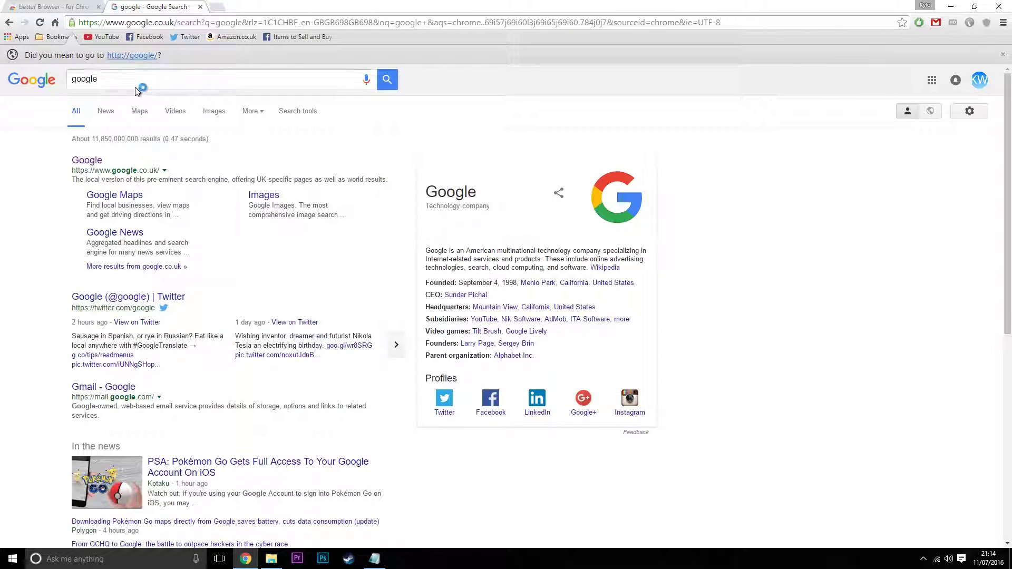
pyautogui.scroll(-6, 210, 258)
pyautogui.scroll(-4, 212, 256)
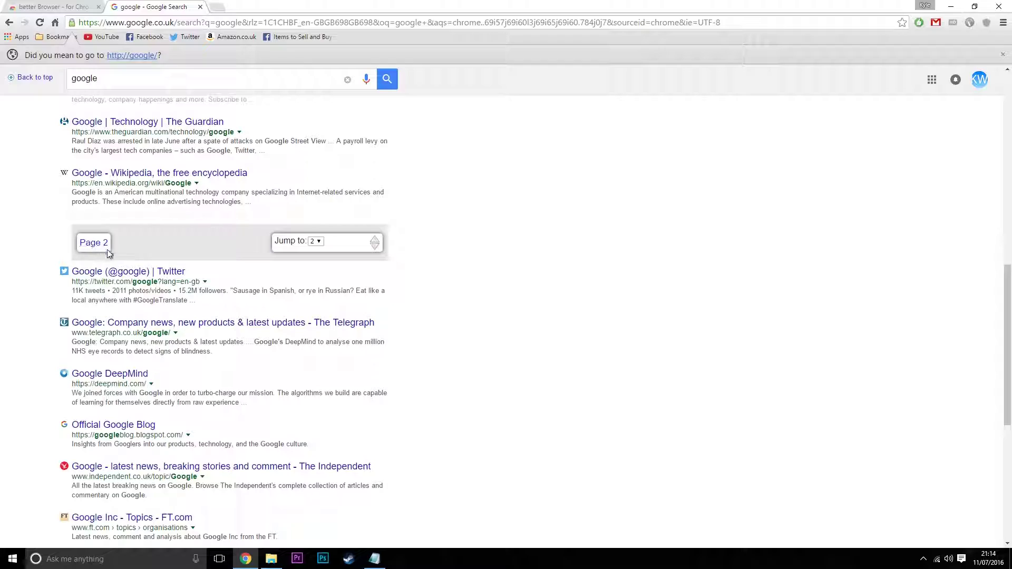
pyautogui.scroll(-7, 108, 251)
pyautogui.scroll(-12, 195, 274)
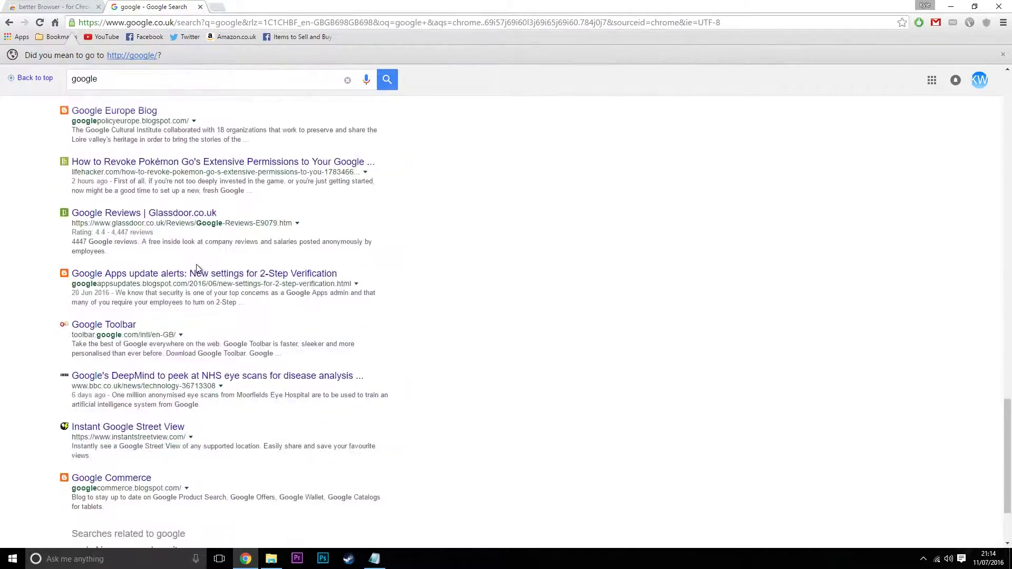
pyautogui.scroll(-11, 191, 259)
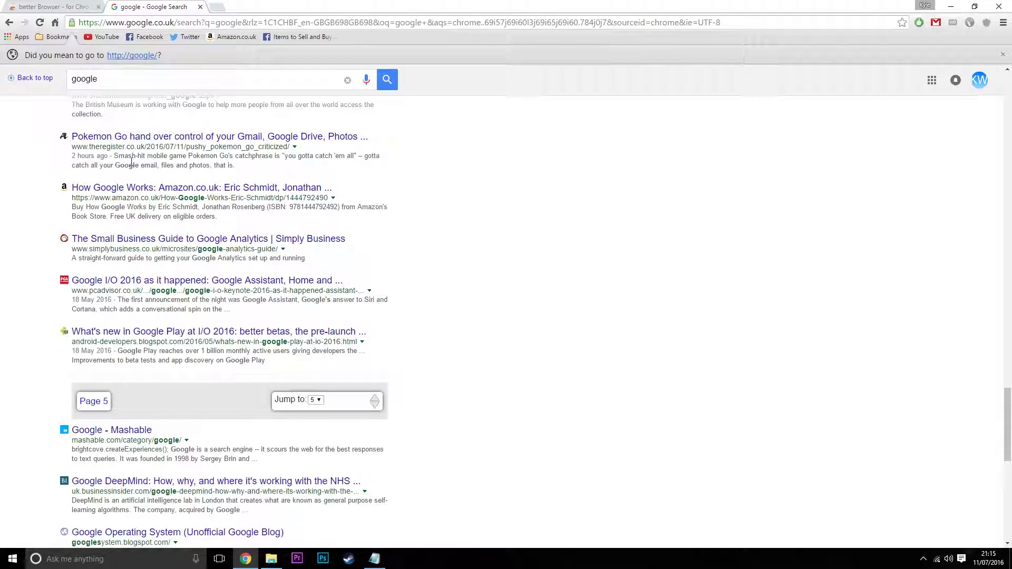
# Step: Check the better Browser store tab, try the google/ address suggestion, then return to the results
pyautogui.click(47, 7)
pyautogui.click(193, 9)
pyautogui.scroll(-4, 148, 196)
pyautogui.click(106, 83)
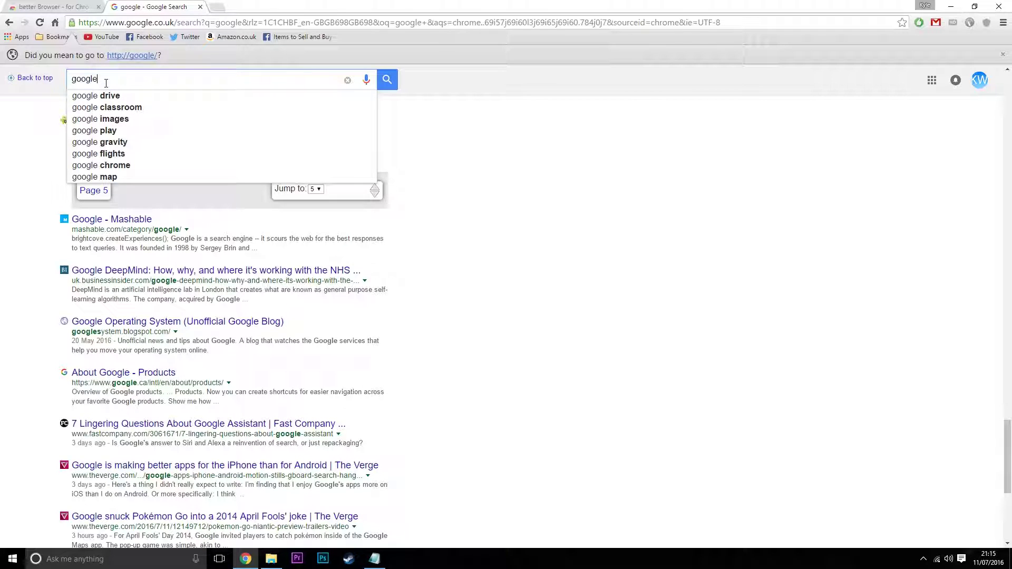
pyautogui.click(134, 56)
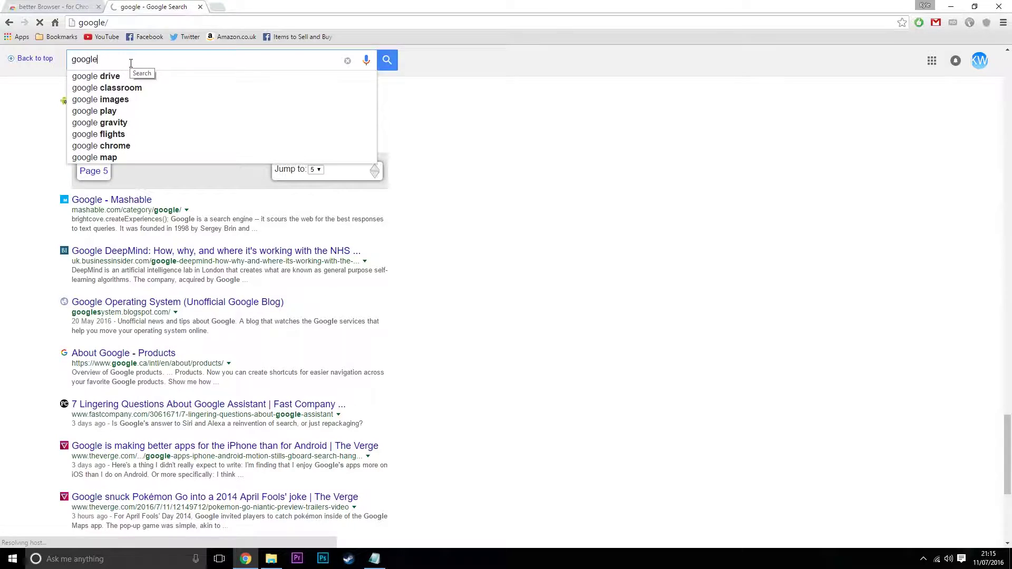
pyautogui.click(9, 23)
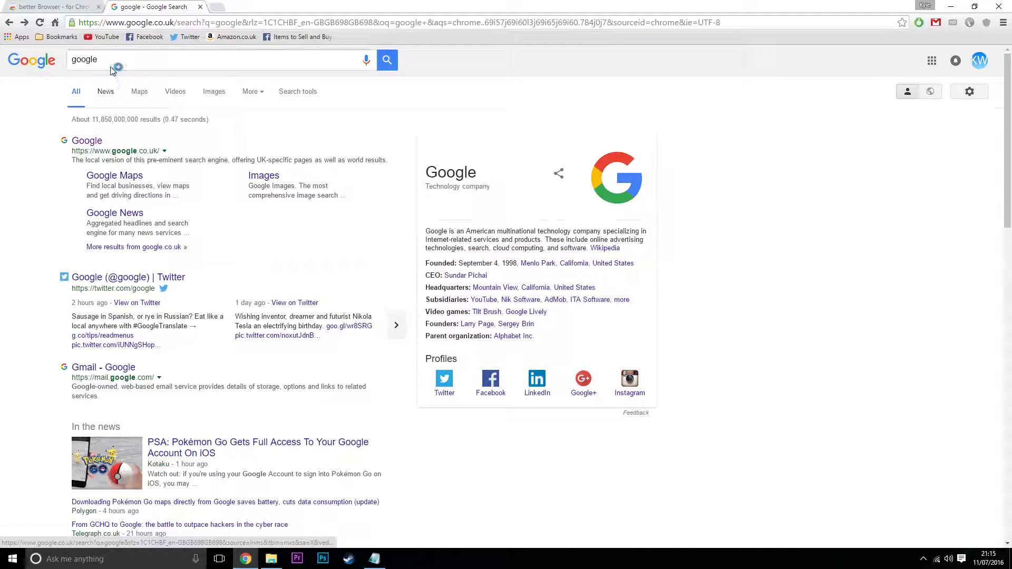
# Step: Replace the query with 'car', search, and scroll through the results
pyautogui.doubleClick(113, 68)
pyautogui.write('car')
pyautogui.press('Return')
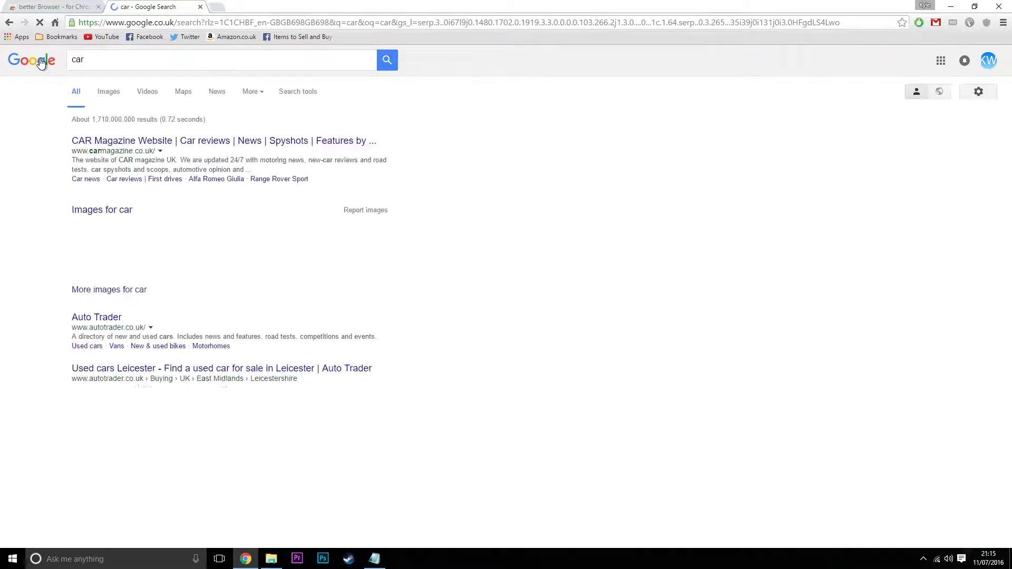
pyautogui.scroll(-15, 151, 163)
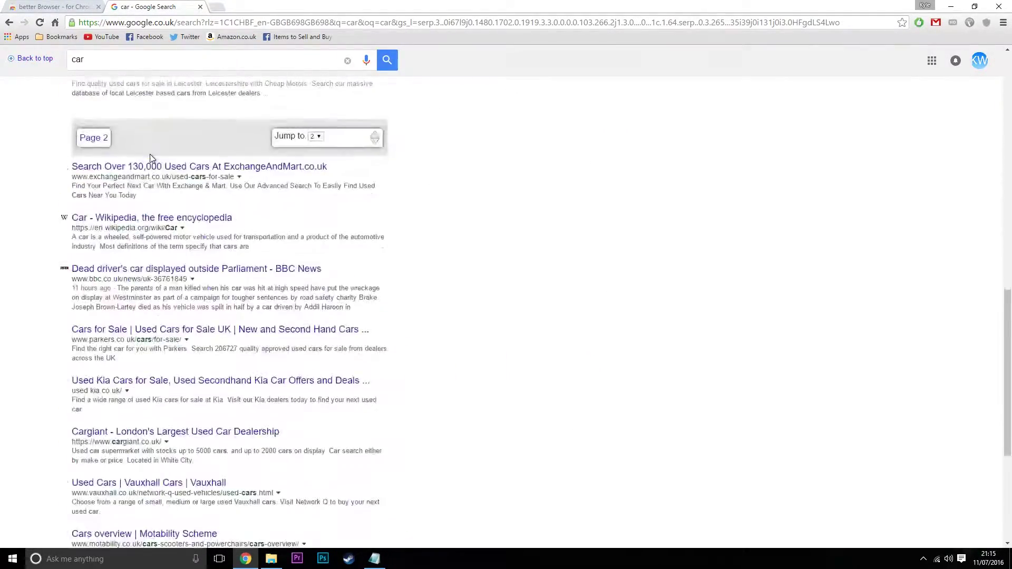
pyautogui.scroll(-4, 150, 153)
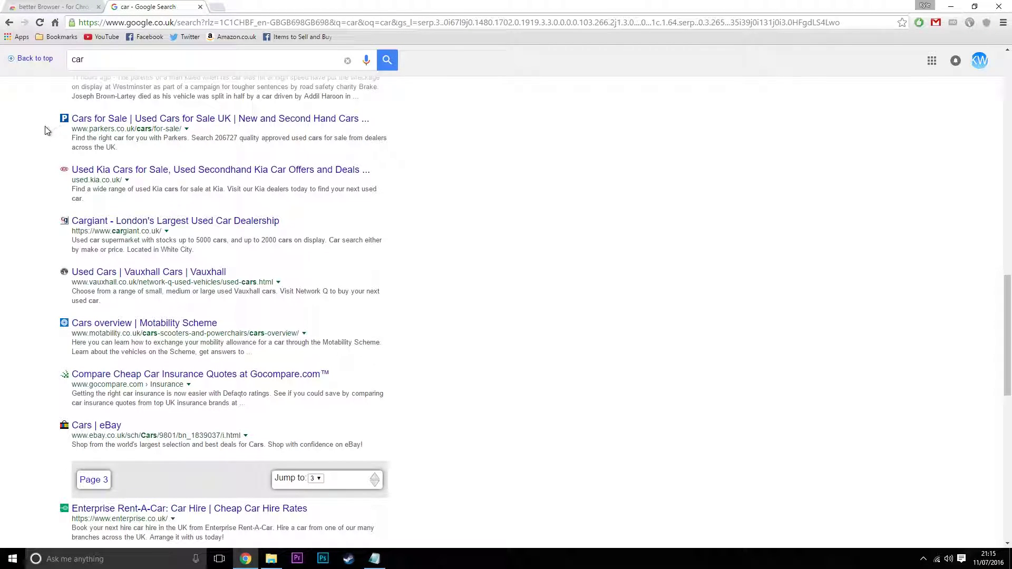
pyautogui.press('Home')
# Step: Search 'apple' and scroll through auto-loaded Pages 2 and 3, returning to the top
pyautogui.doubleClick(158, 60)
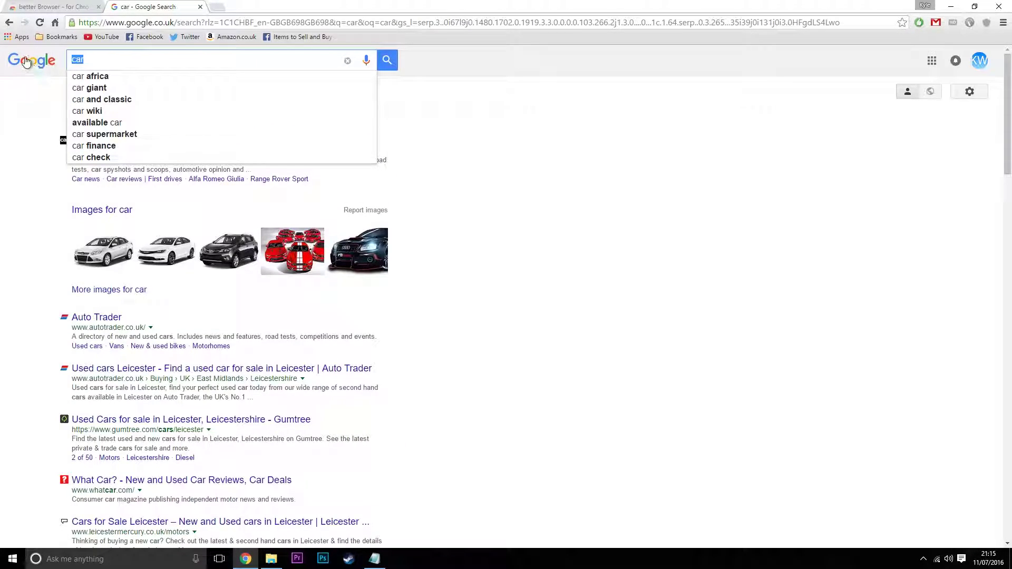
pyautogui.write('apple')
pyautogui.press('Return')
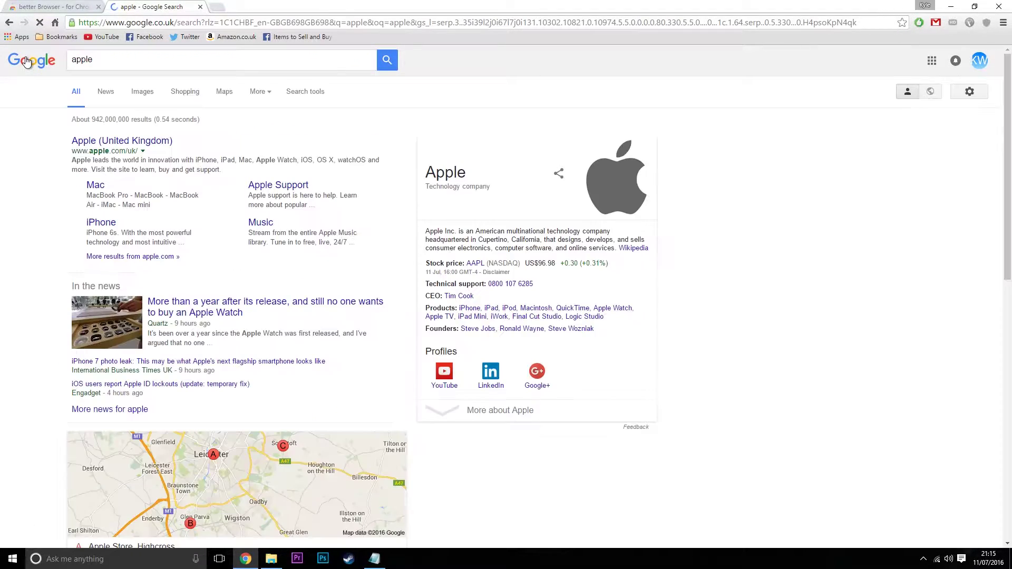
pyautogui.scroll(-3, 68, 158)
pyautogui.scroll(3, 72, 179)
pyautogui.scroll(-7, 59, 145)
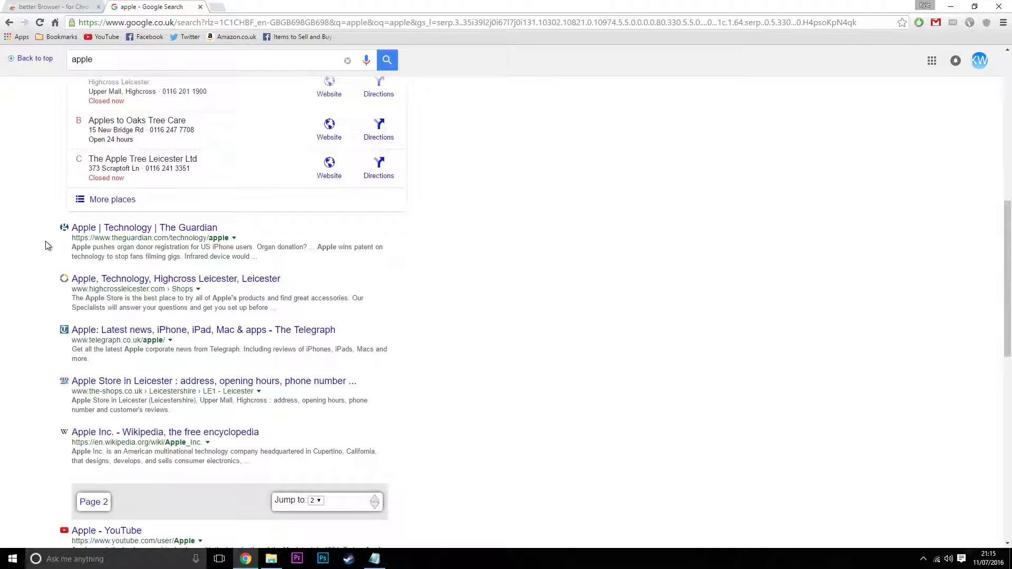
pyautogui.scroll(-1, 45, 248)
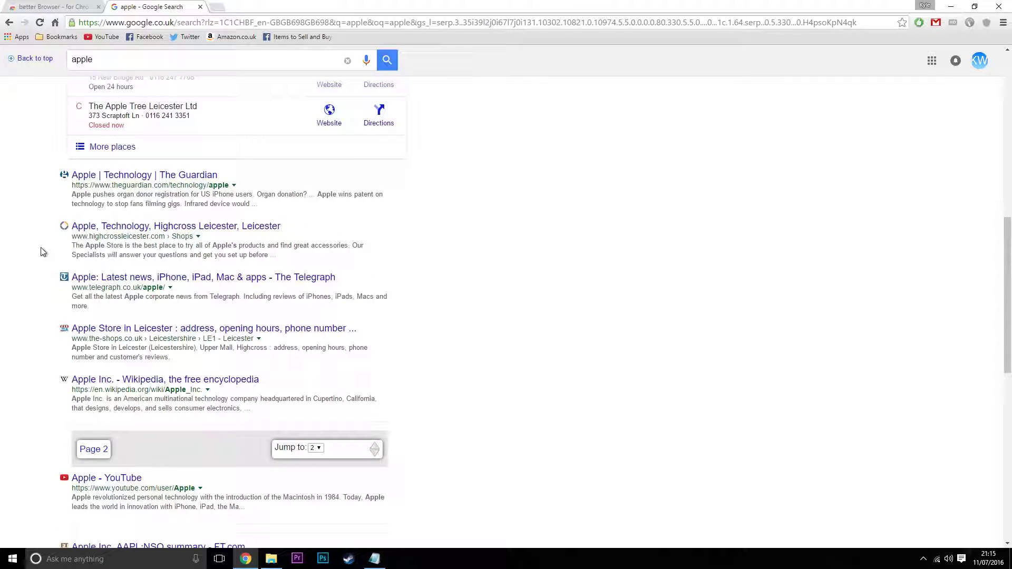
pyautogui.scroll(-2, 55, 175)
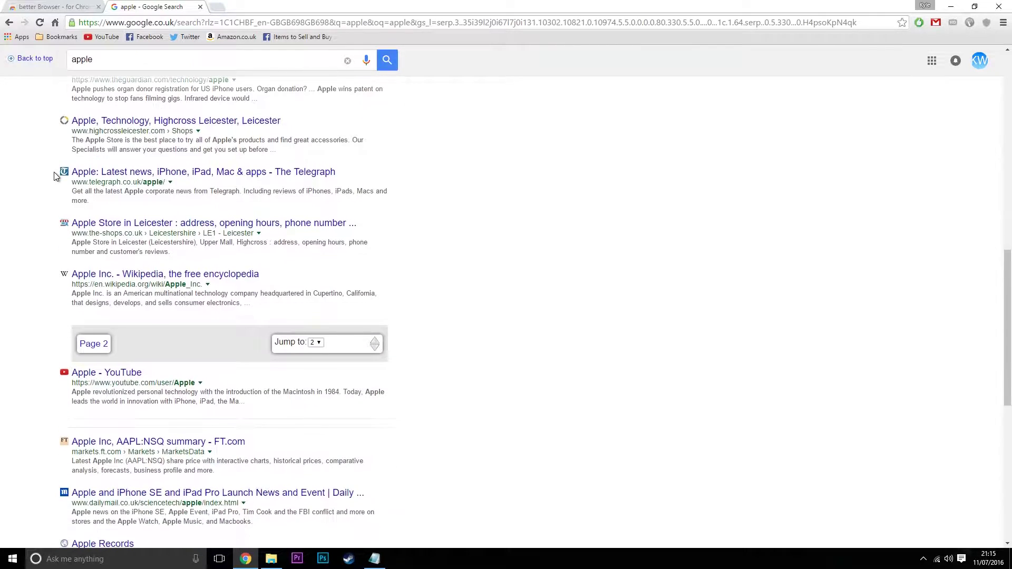
pyautogui.scroll(-5, 54, 175)
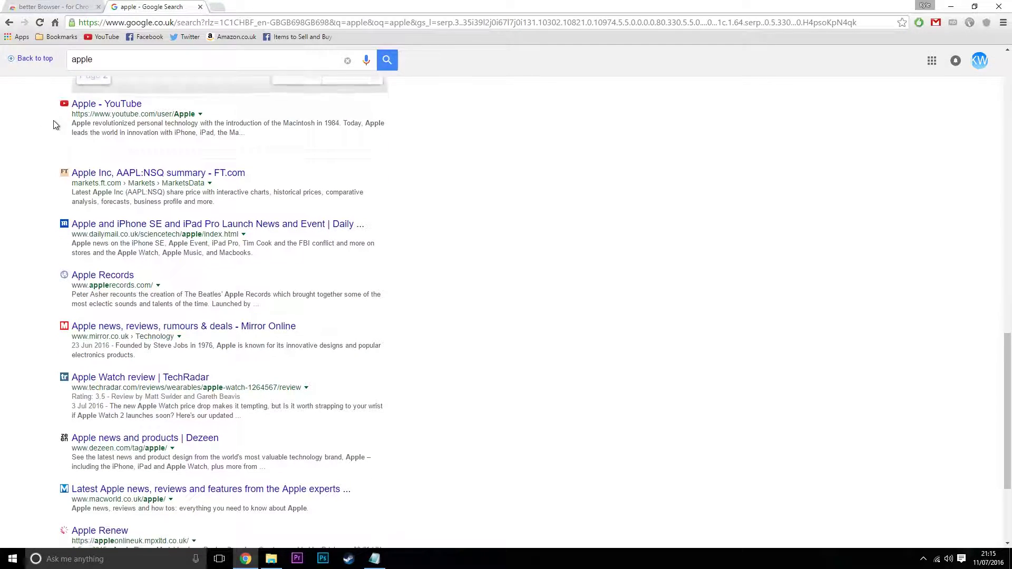
pyautogui.scroll(-3, 53, 289)
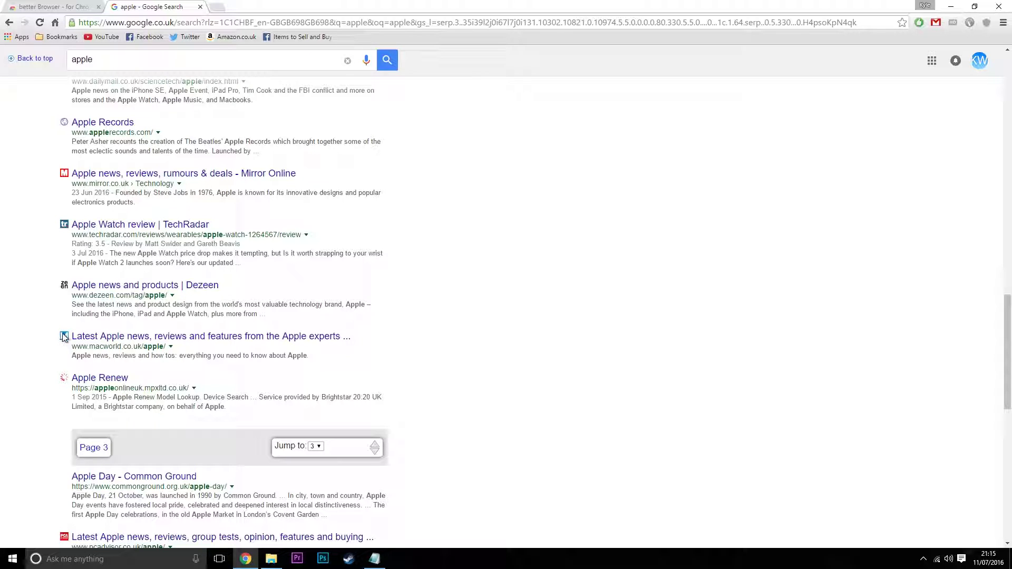
pyautogui.scroll(-4, 50, 327)
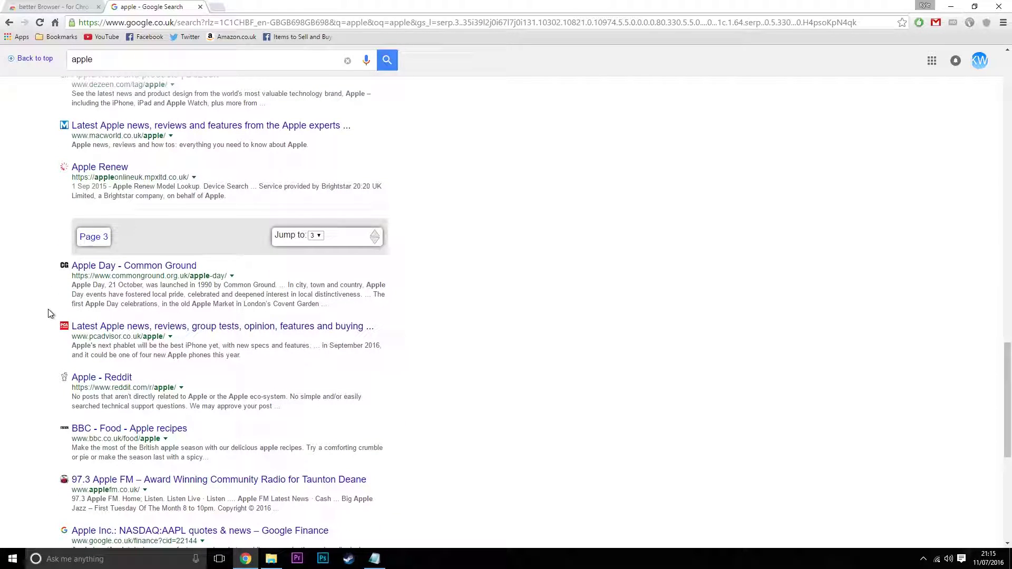
pyautogui.press('Home')
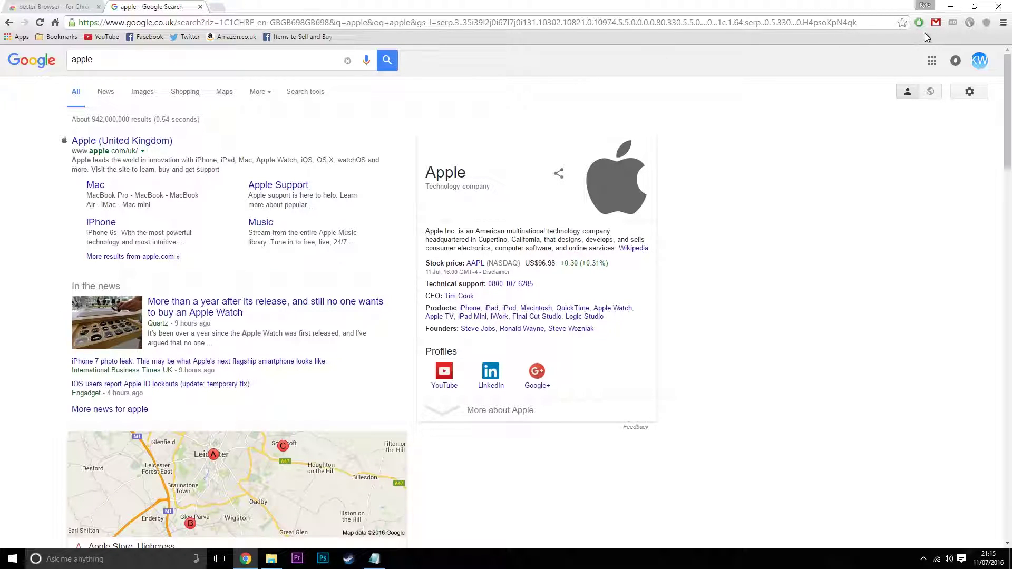
# Step: Open the better Browser extension's Options page from its toolbar menu
pyautogui.rightClick(969, 25)
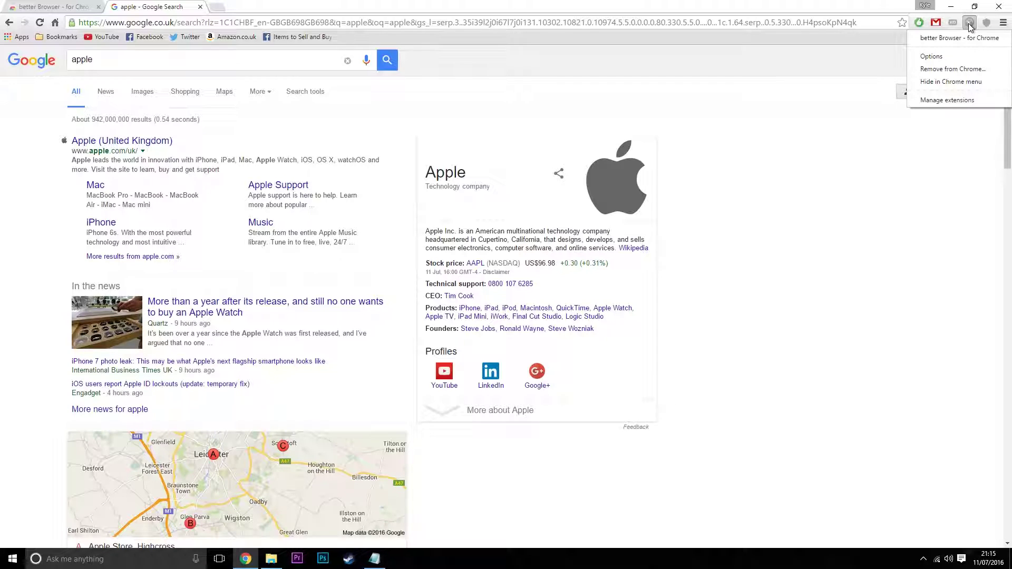
pyautogui.click(932, 59)
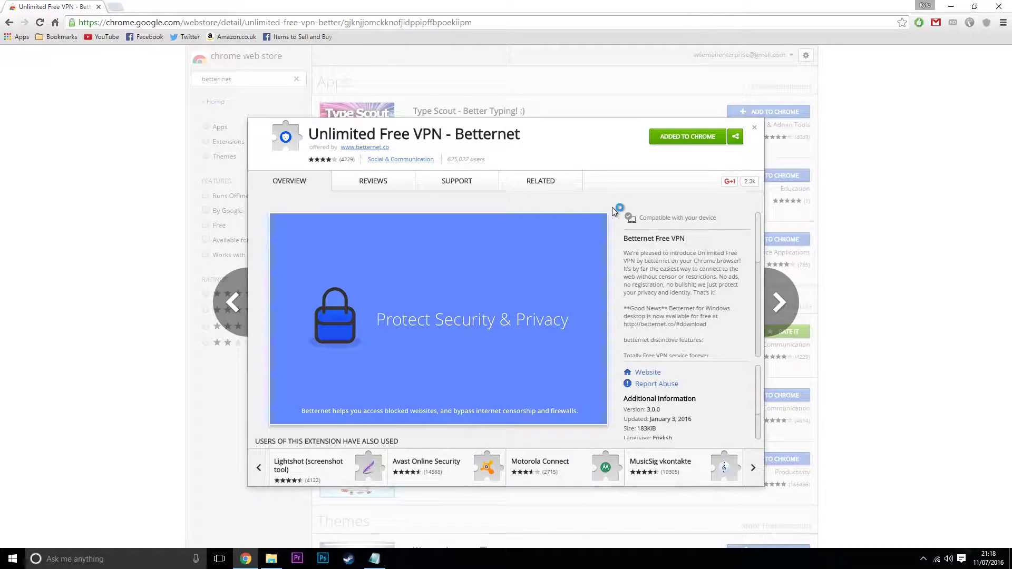
# Step: Close the Betternet details and connect the Betternet VPN
pyautogui.click(926, 49)
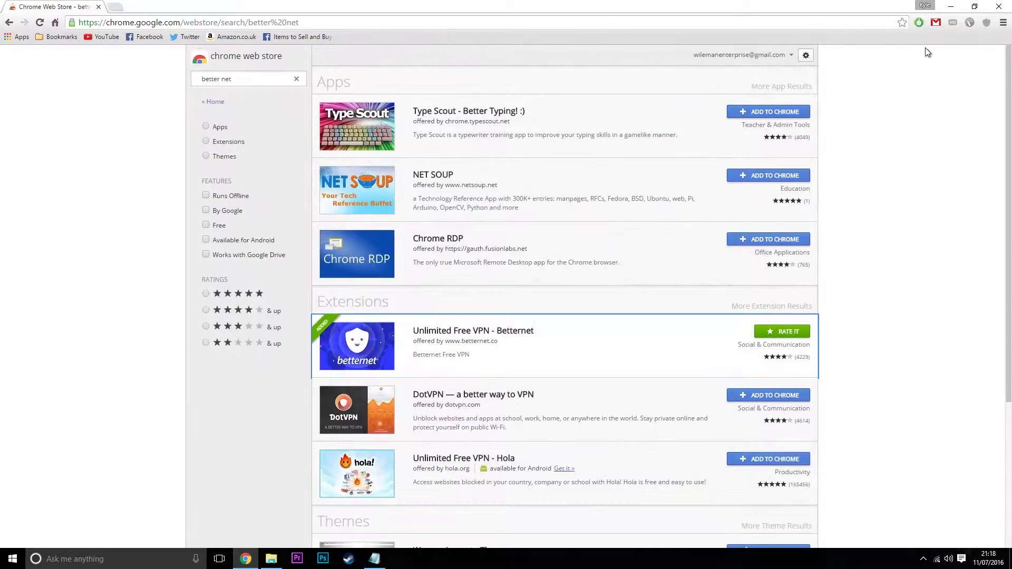
pyautogui.click(986, 22)
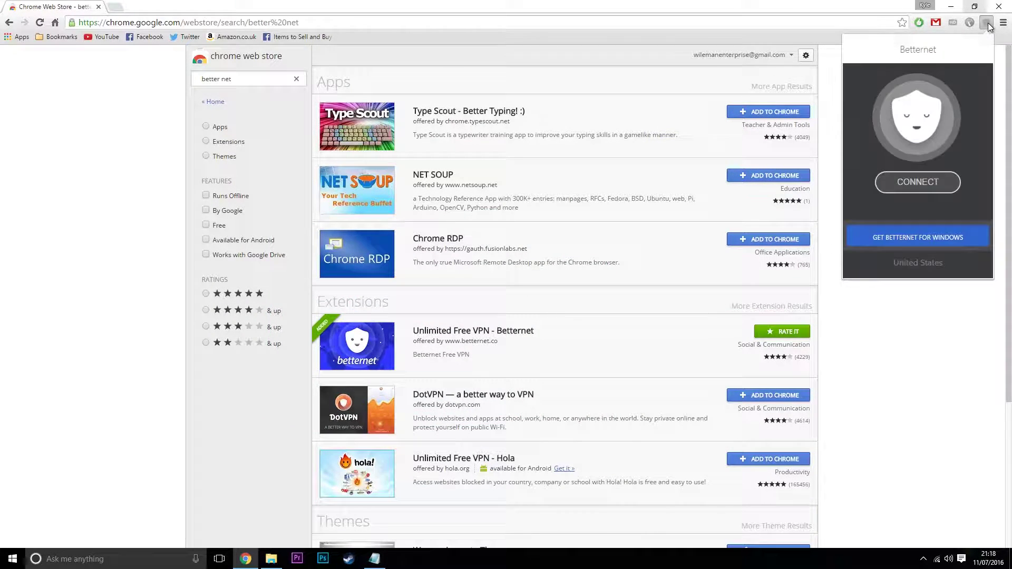
pyautogui.click(887, 187)
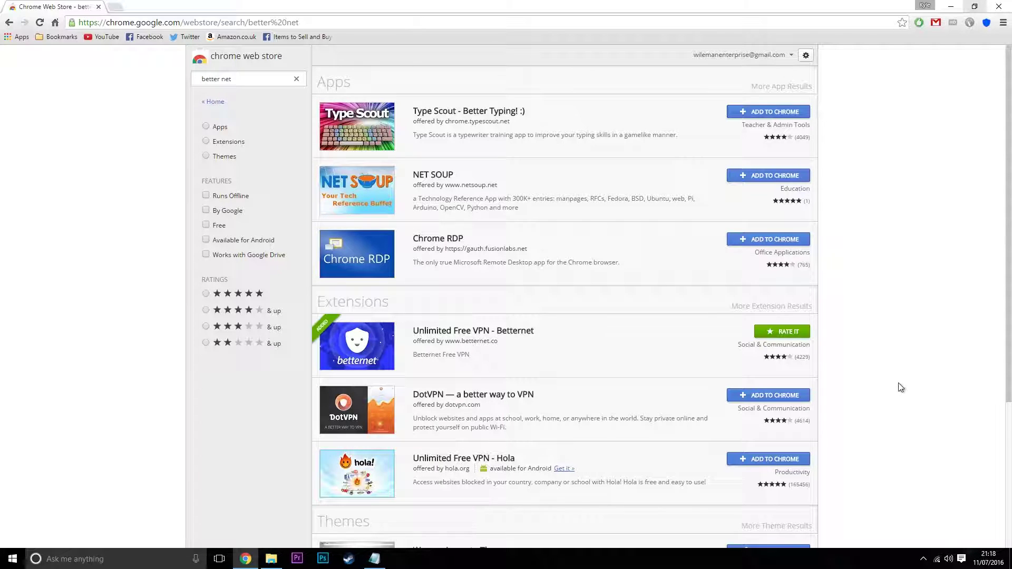
# Step: Disconnect the Betternet VPN from its toolbar panel
pyautogui.click(987, 22)
pyautogui.click(929, 177)
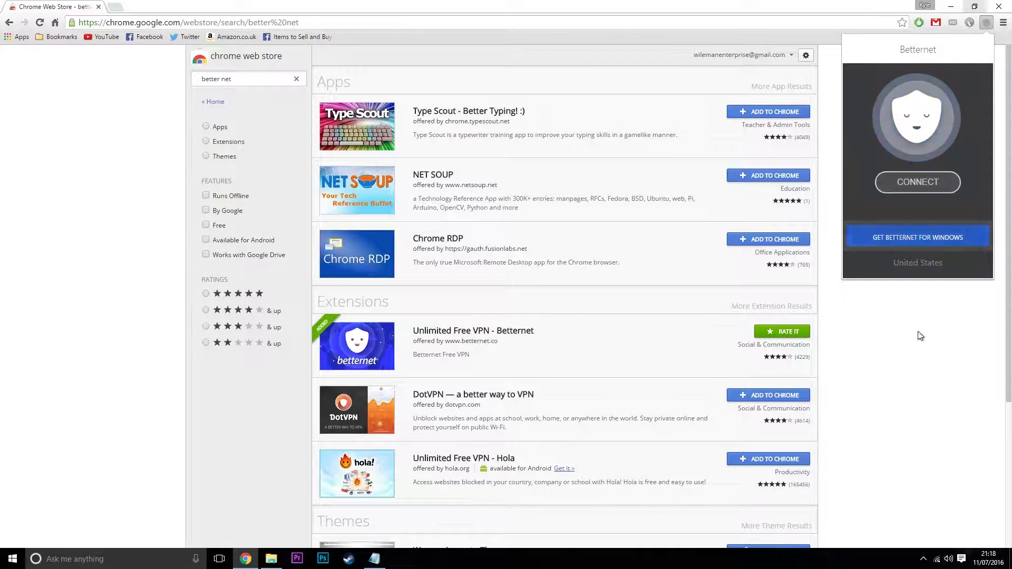
pyautogui.click(933, 411)
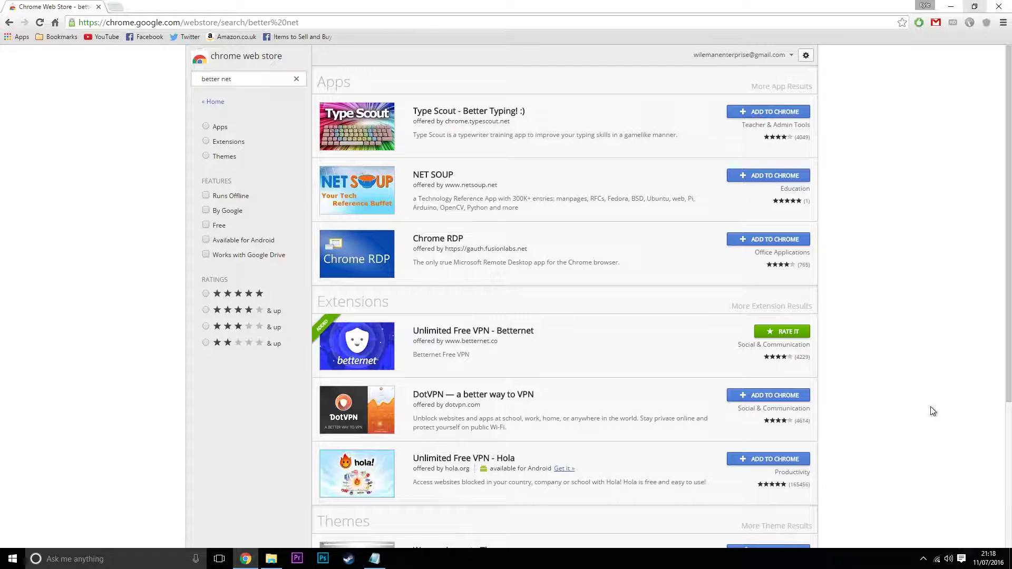
pyautogui.hotkey('alt', 'Left')
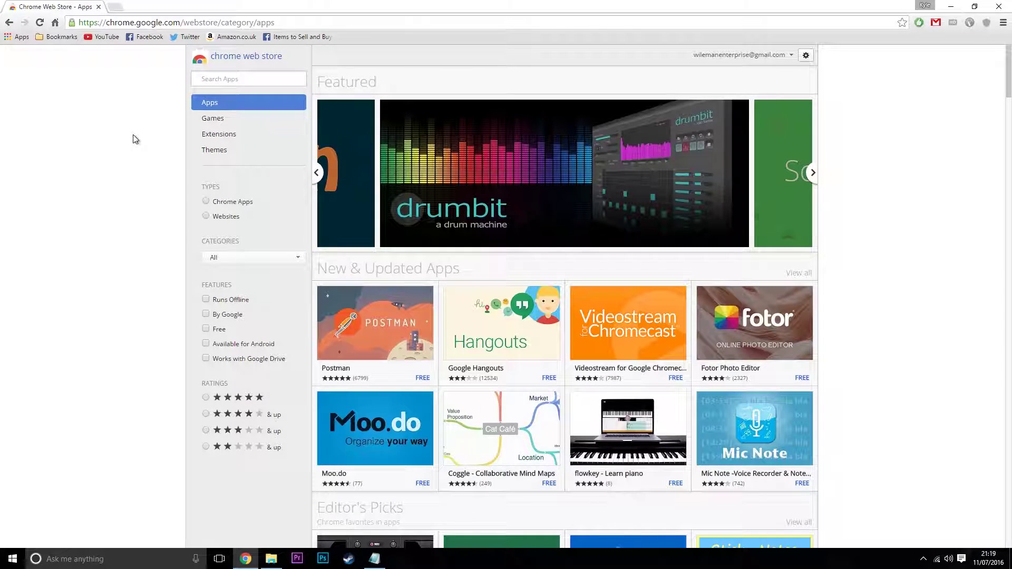